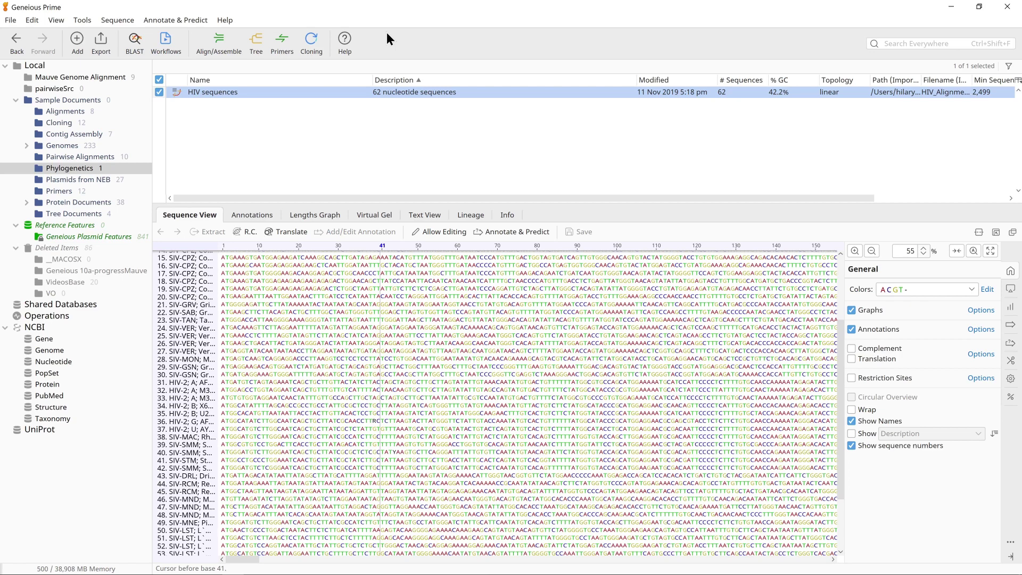
Run a MUSCLE multiple alignment on the 62 HIV sequences.
click(228, 40)
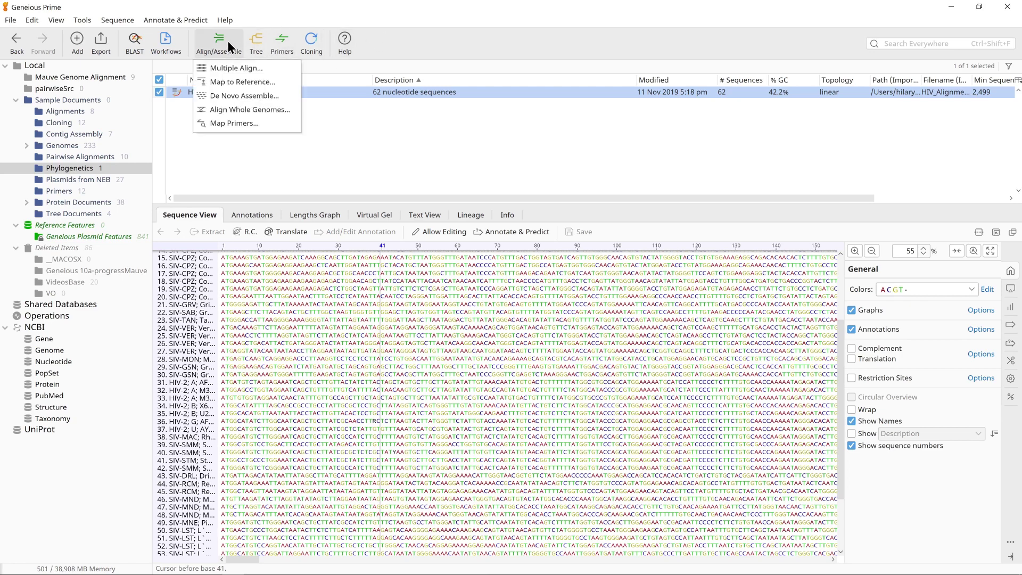
click(230, 67)
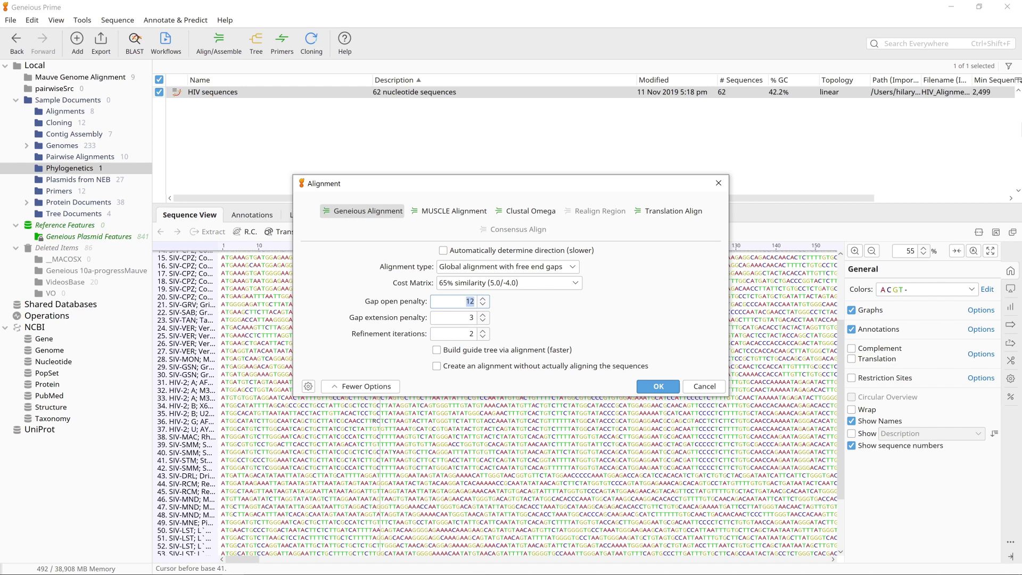
click(451, 212)
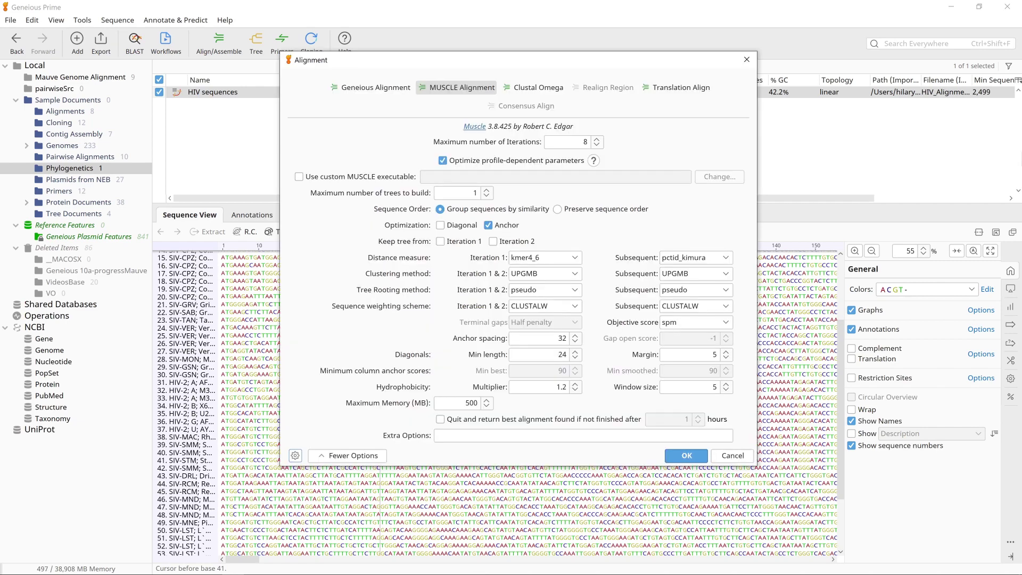
click(674, 455)
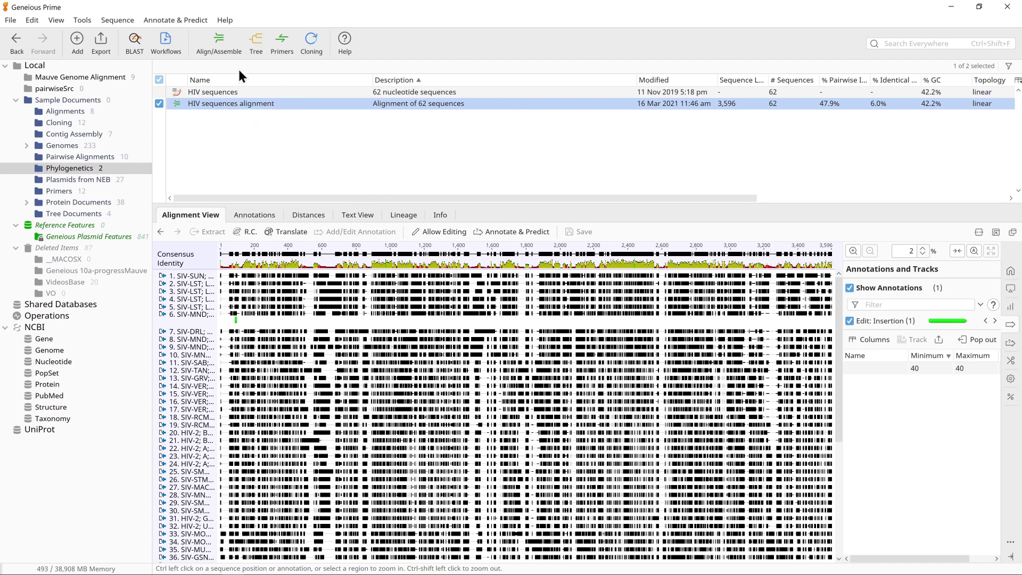
click(255, 52)
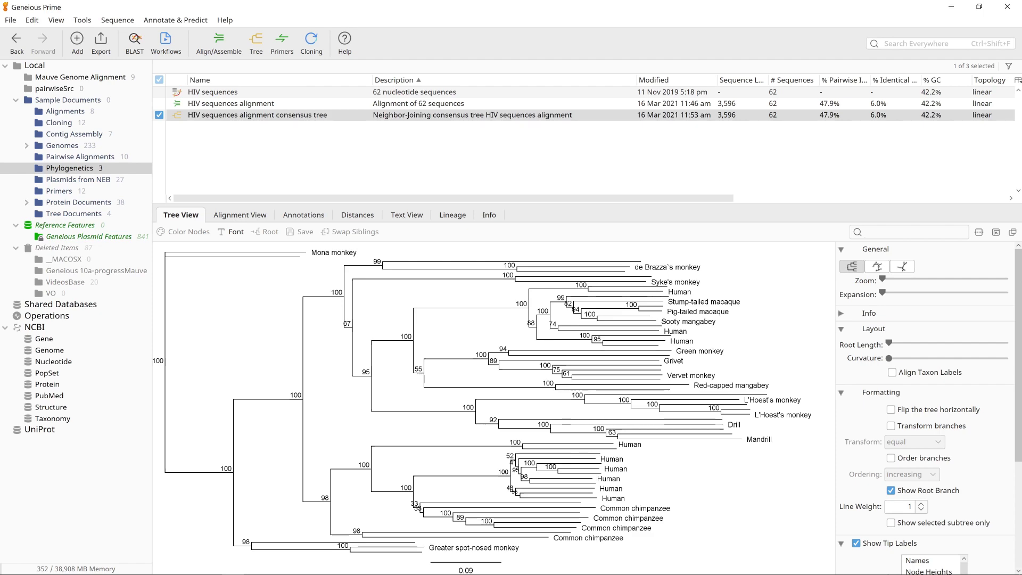
Preview the neighbor-joining consensus tree in circular and unrooted layouts.
click(877, 266)
click(902, 266)
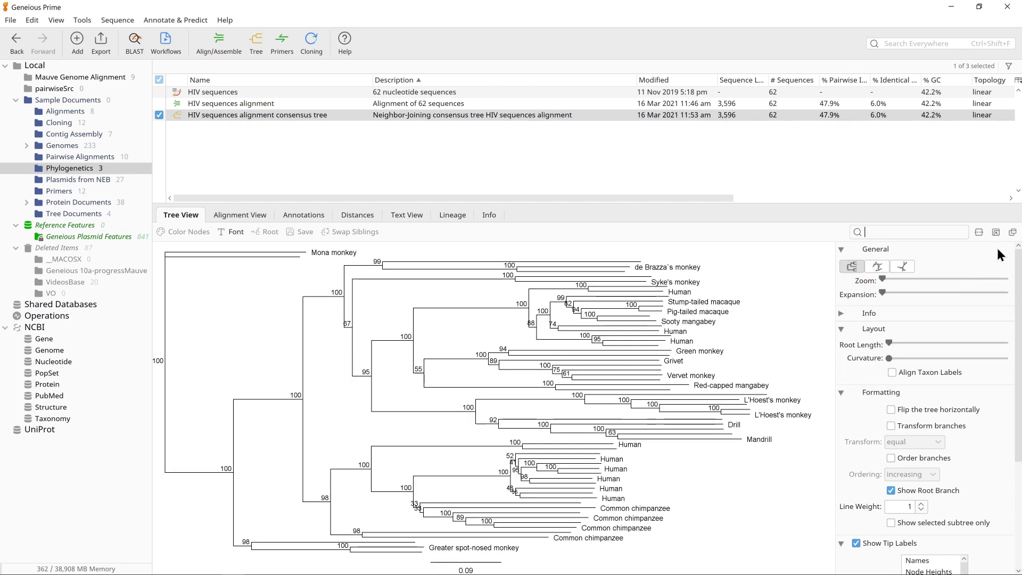
click(345, 297)
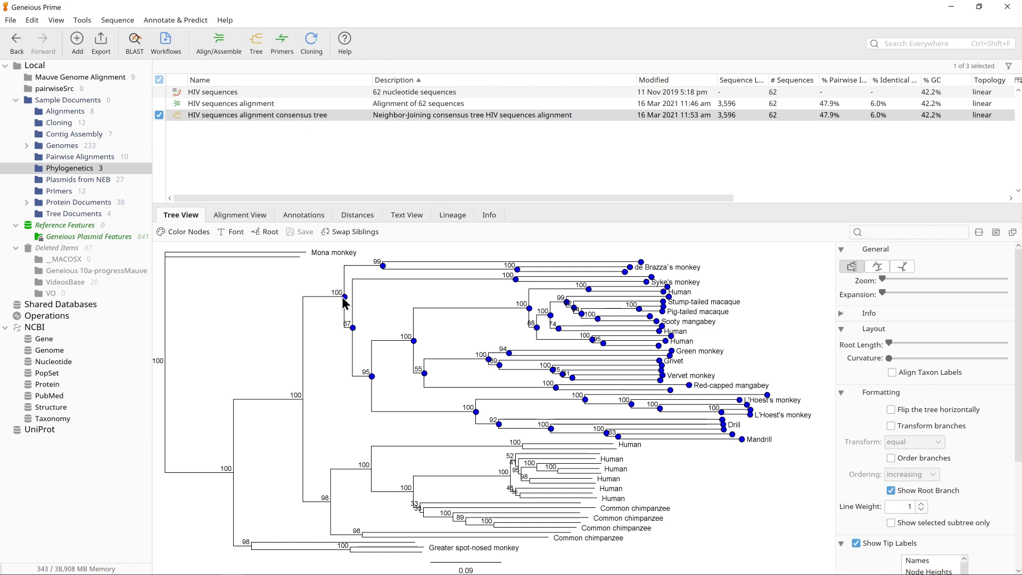
Root the tree at the node above the big monkey clade and swap its sibling branches.
click(269, 232)
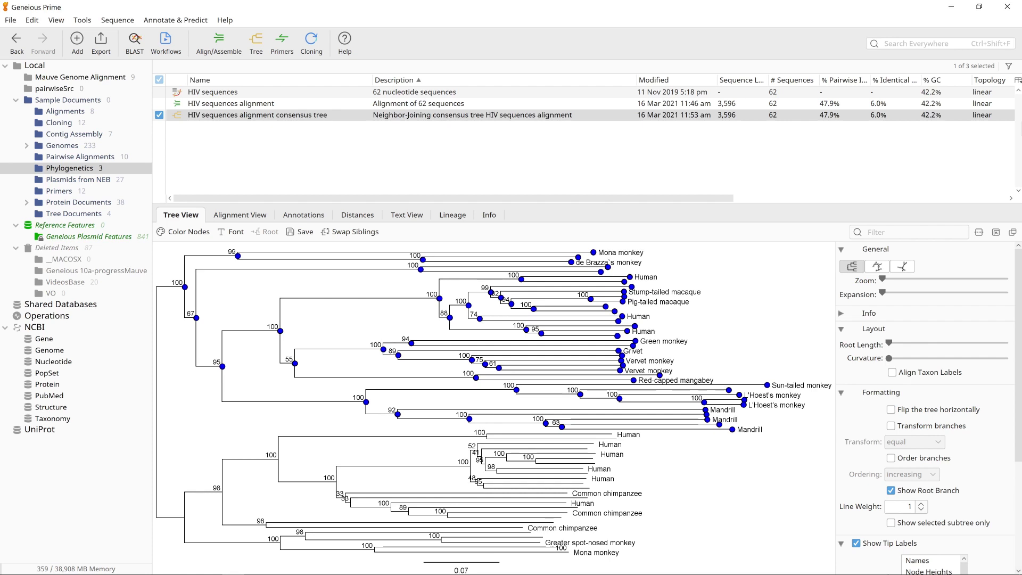
click(344, 232)
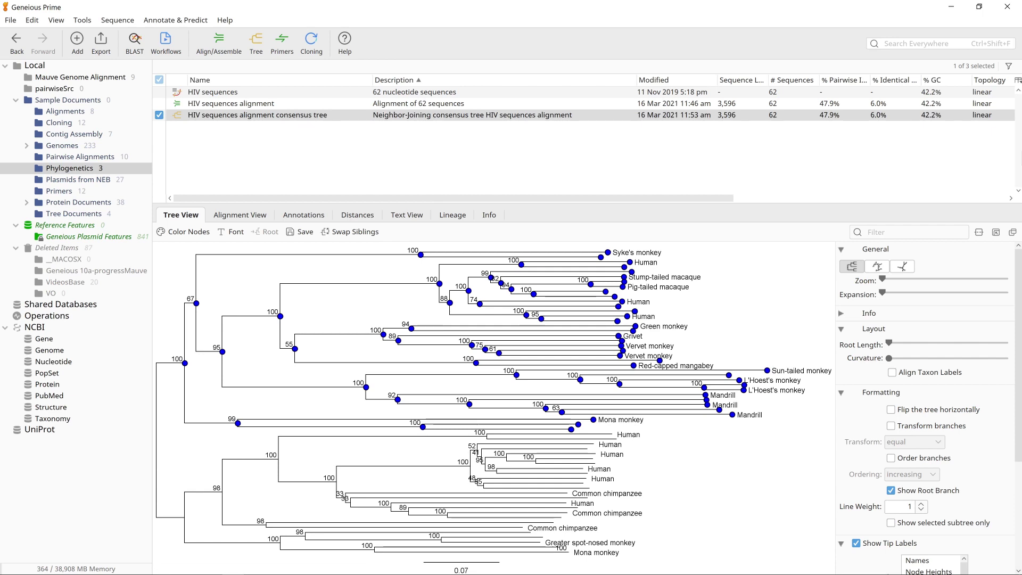
click(439, 284)
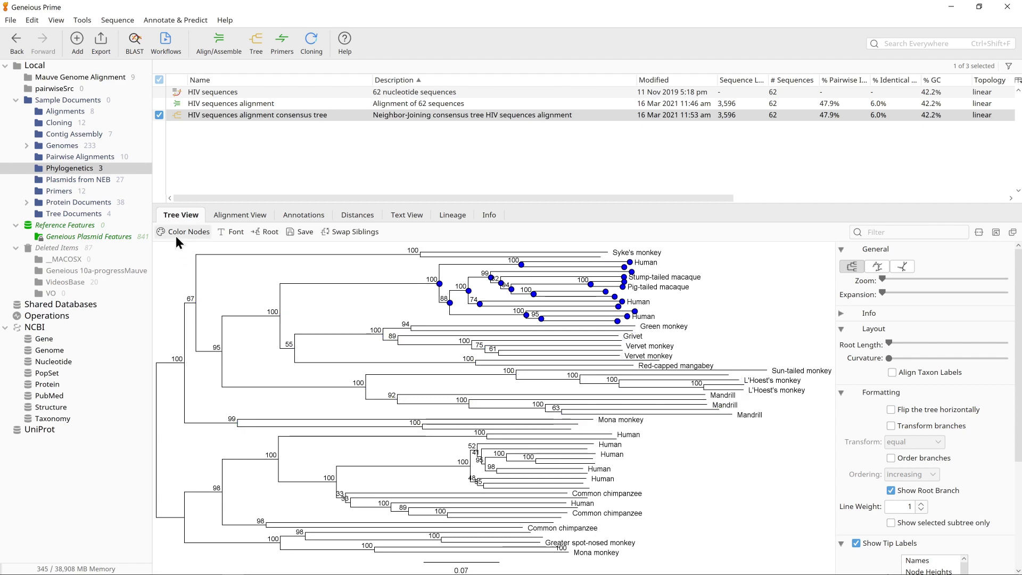
Colour the macaque/HIV-2 clade red, label tips by Organism, and keep branch support values.
click(183, 232)
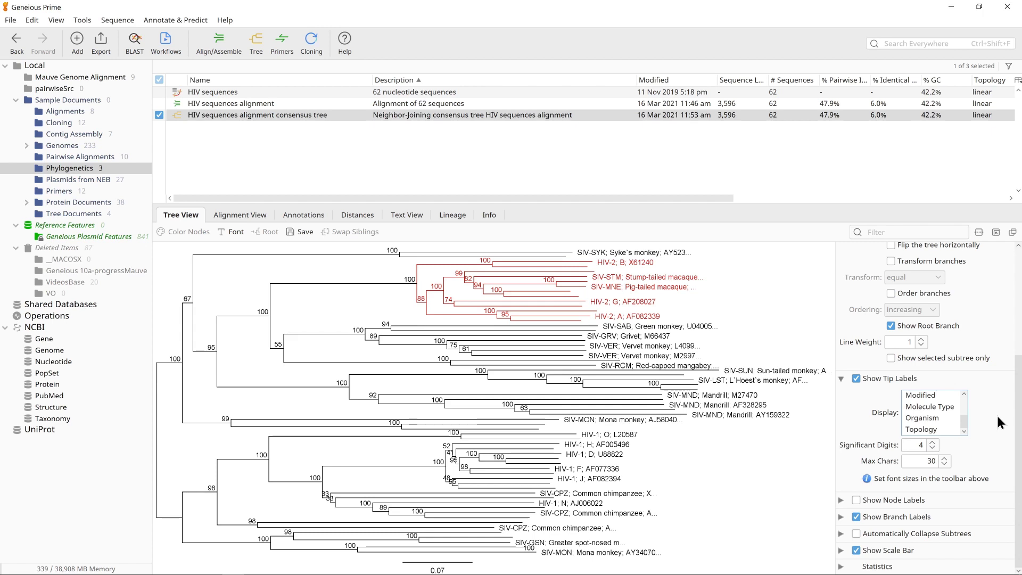
click(930, 417)
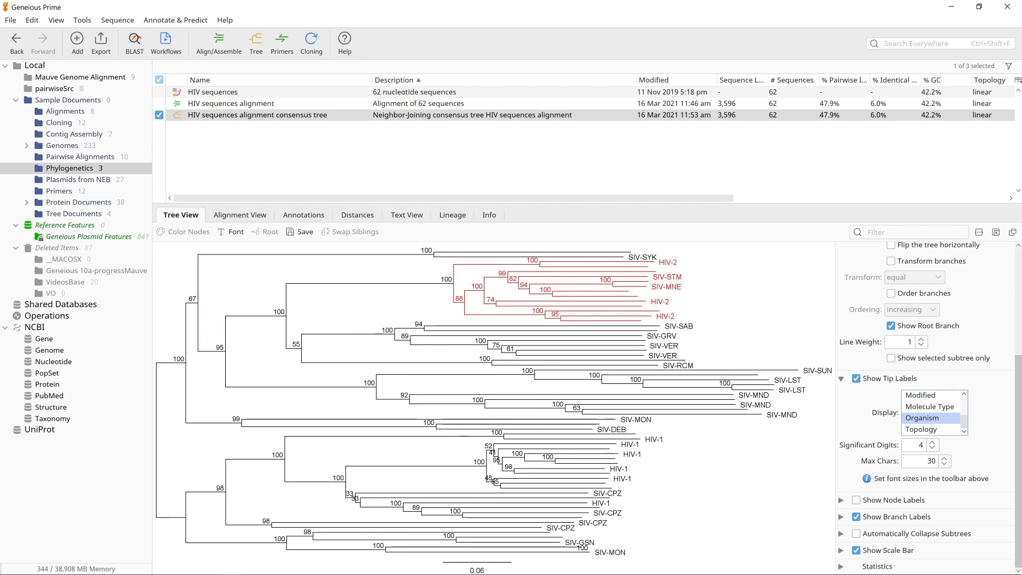
click(856, 516)
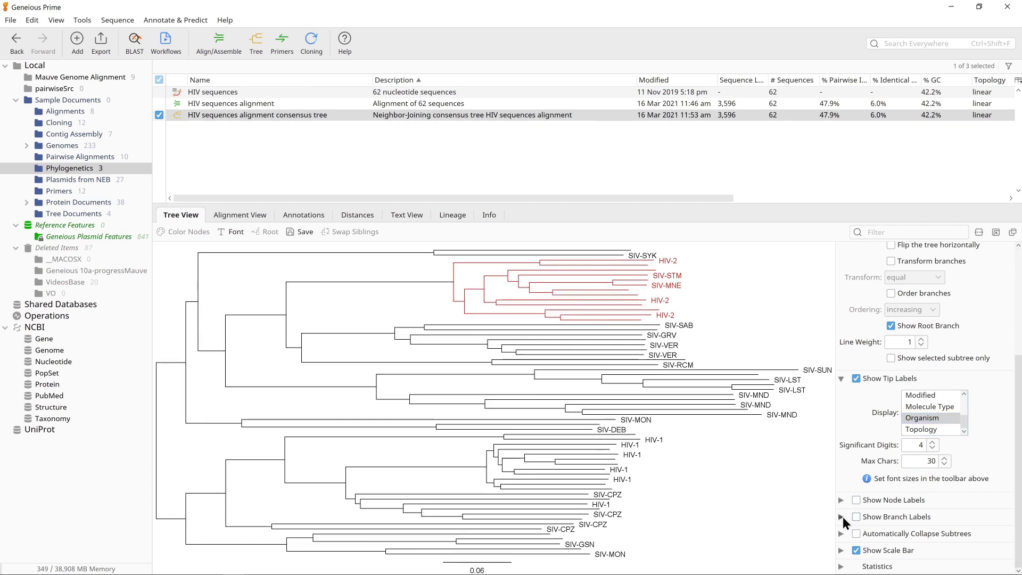
click(840, 517)
click(856, 489)
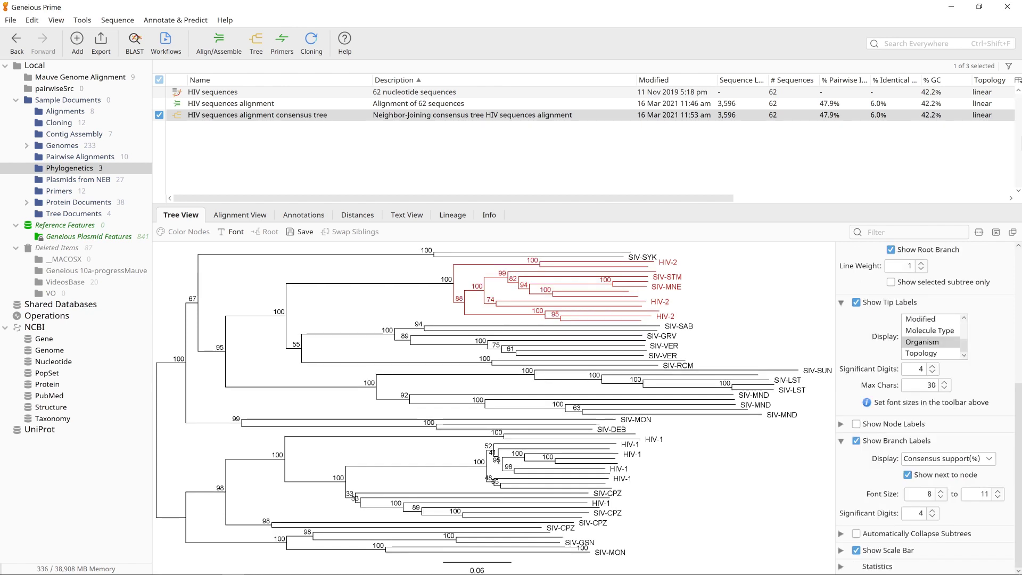
click(242, 215)
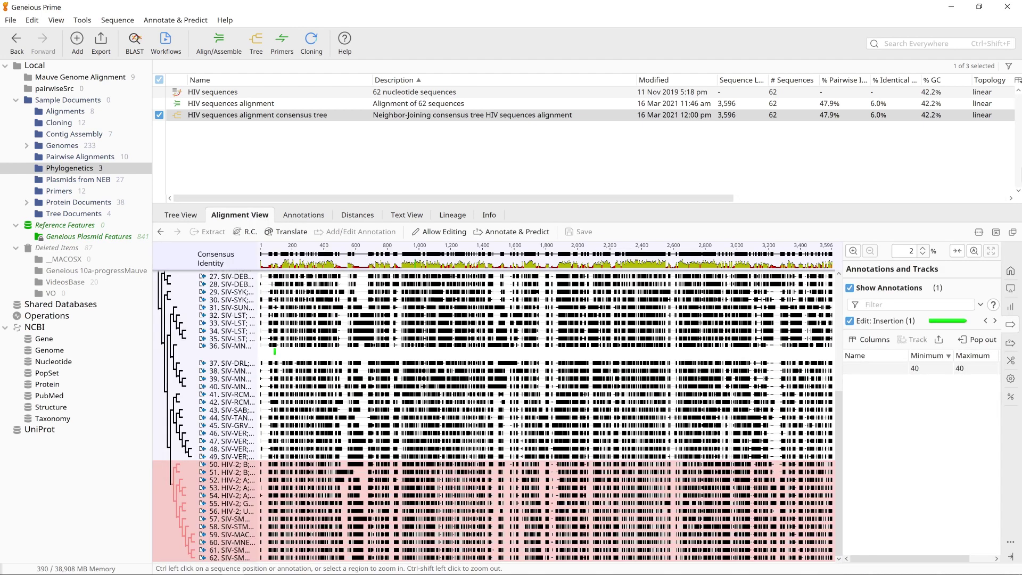